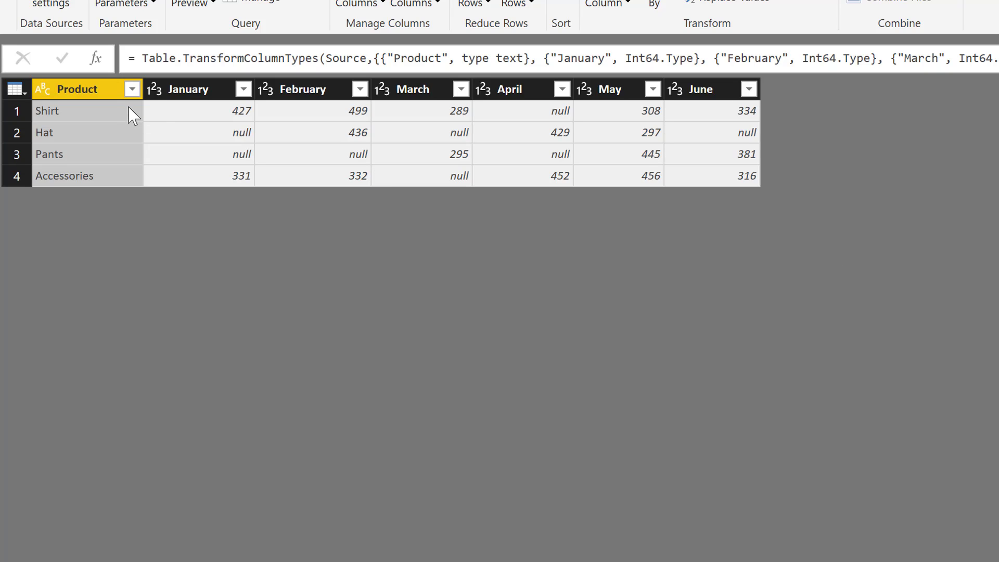
Select the January through June columns together in the Data query.
click(228, 155)
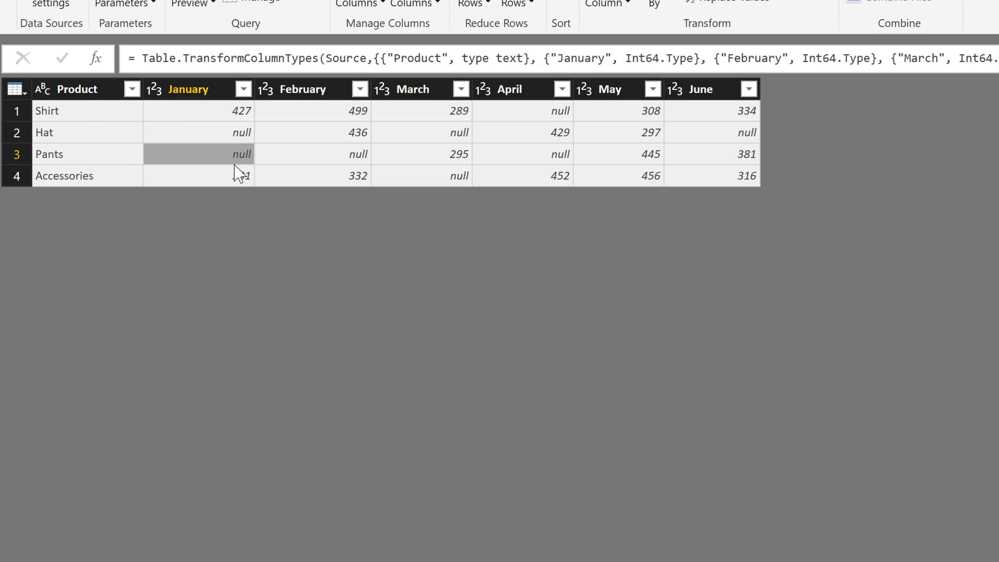
click(238, 134)
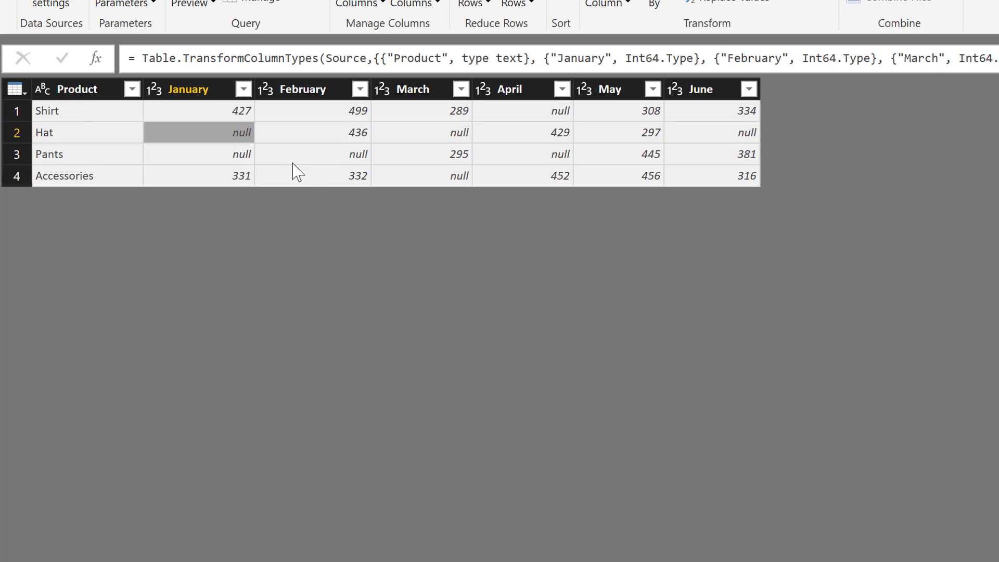
click(218, 96)
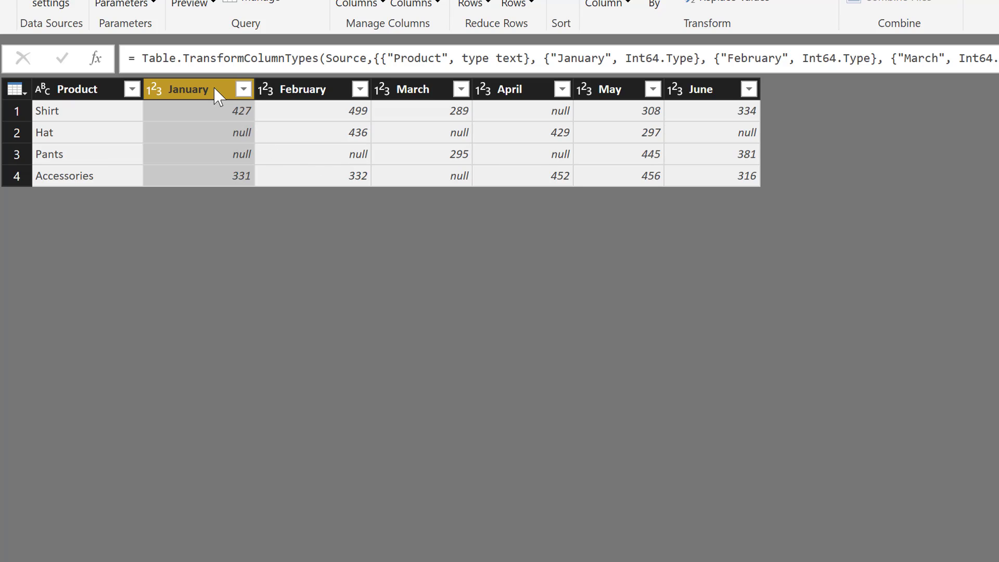
shift+click(690, 97)
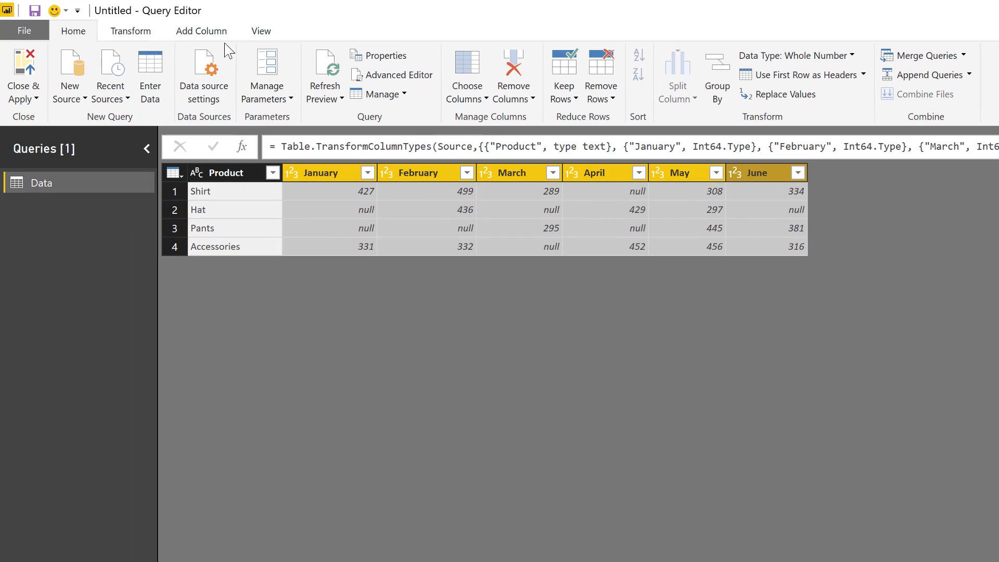
Use Replace Values to turn null into 12 across the six month columns.
click(151, 32)
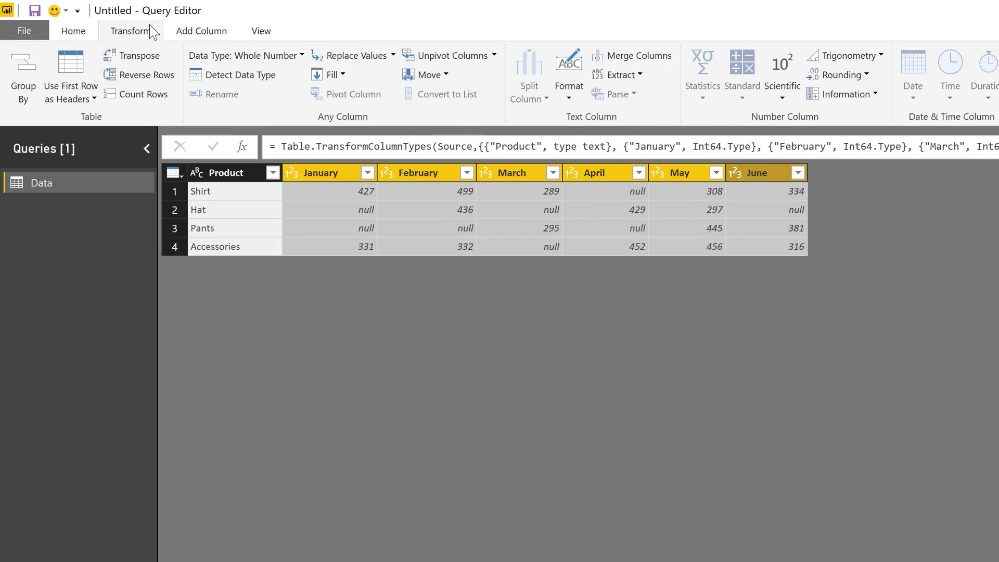
click(393, 55)
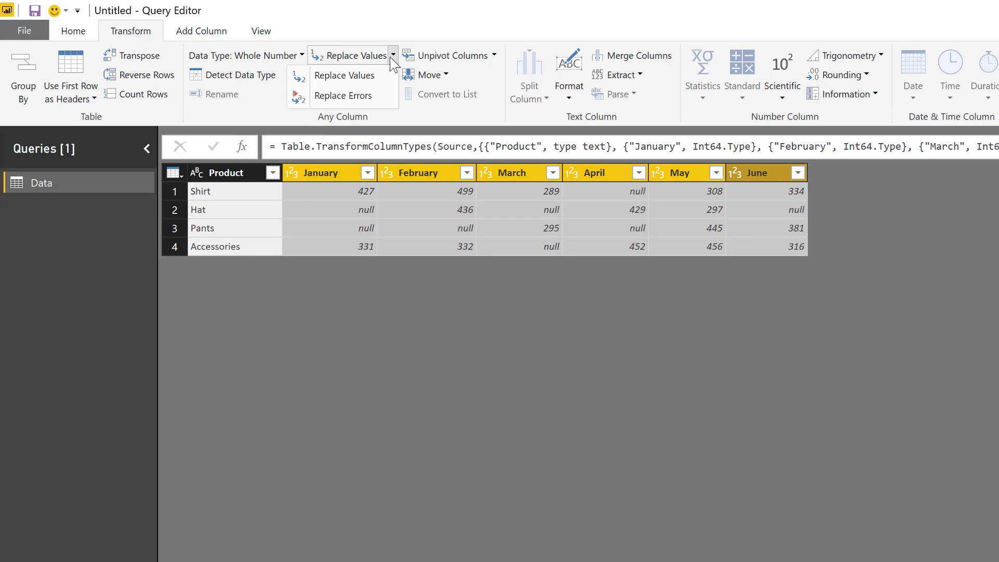
key(Escape)
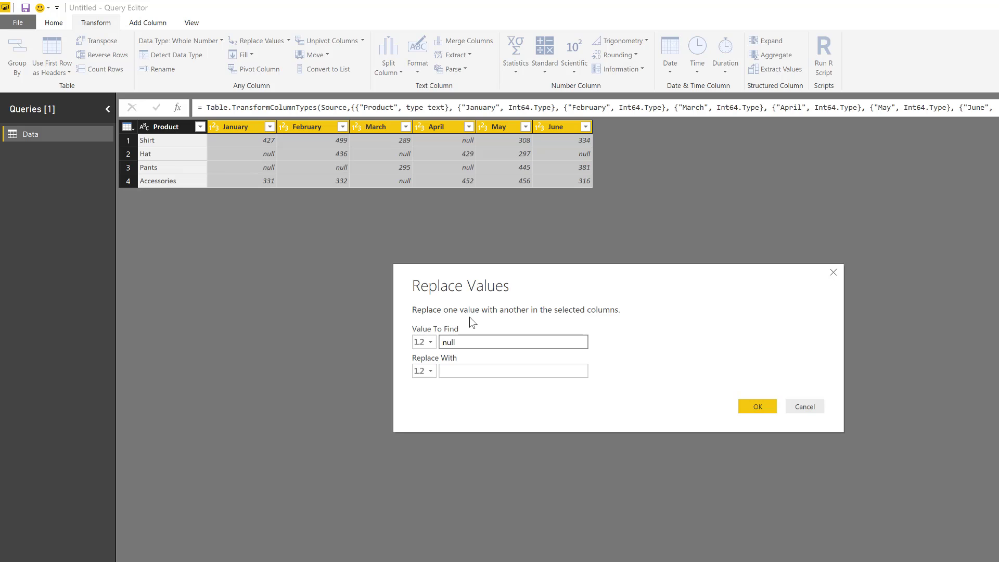
click(442, 369)
click(422, 371)
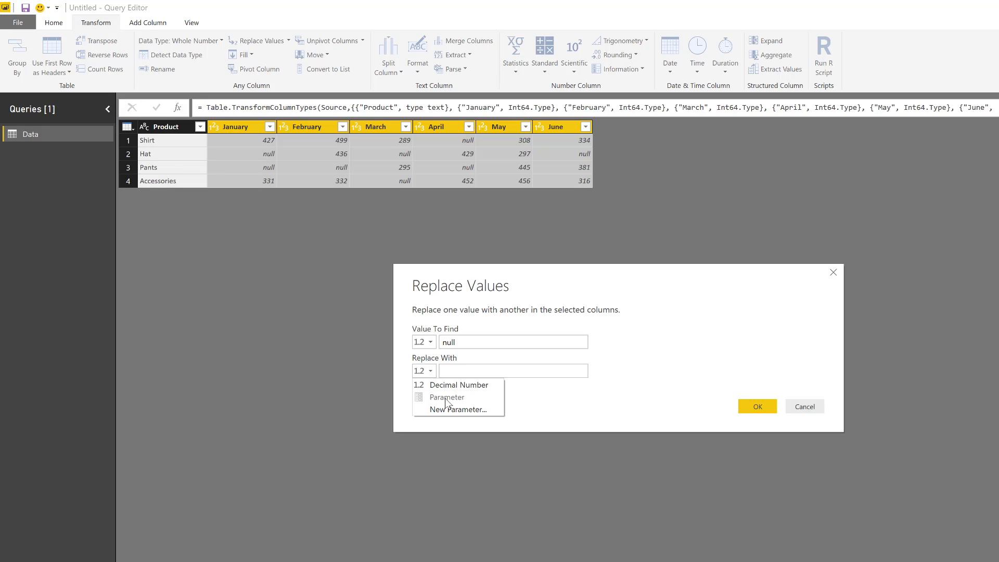
click(457, 371)
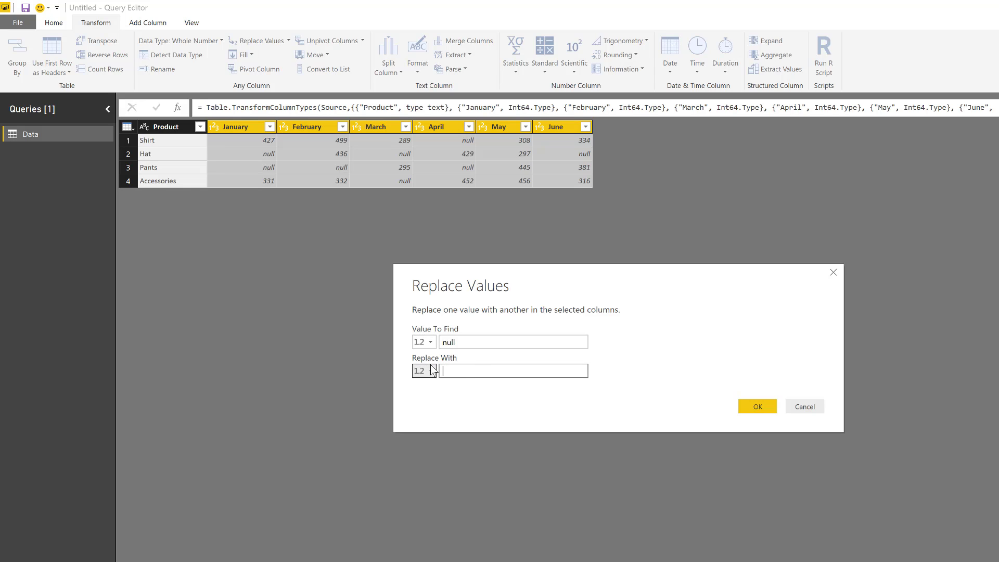
text(12)
key(Return)
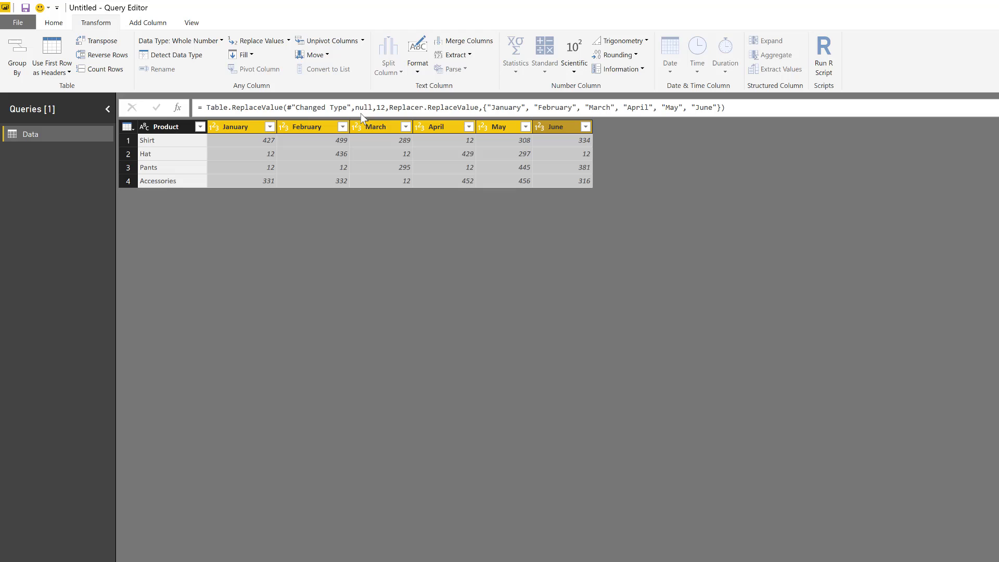
Edit the Replaced Value formula so nulls become 1 instead of 12.
click(378, 108)
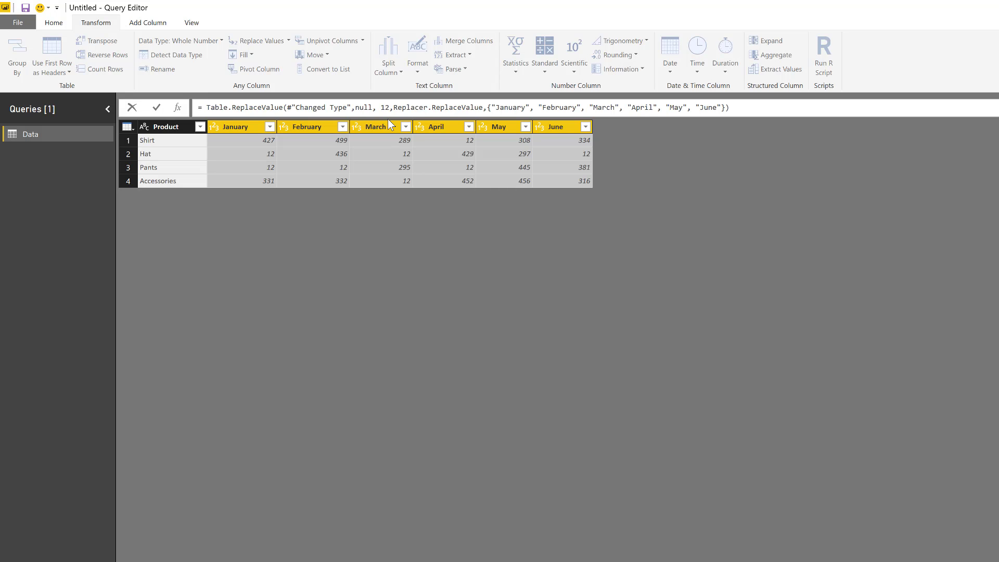
key(Delete)
key(Return)
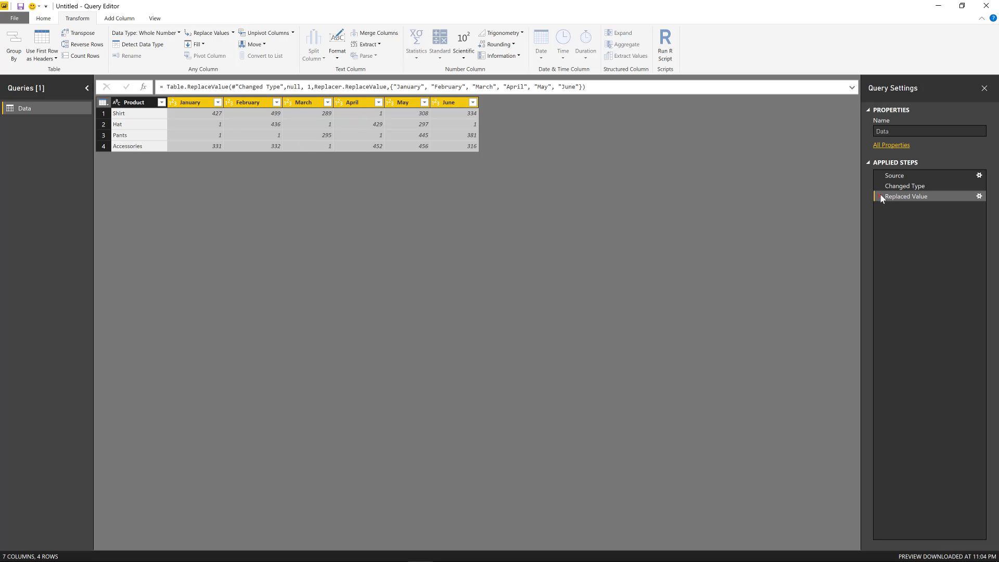
Insert a January–June Average statistics column right after the Changed Type step.
click(904, 185)
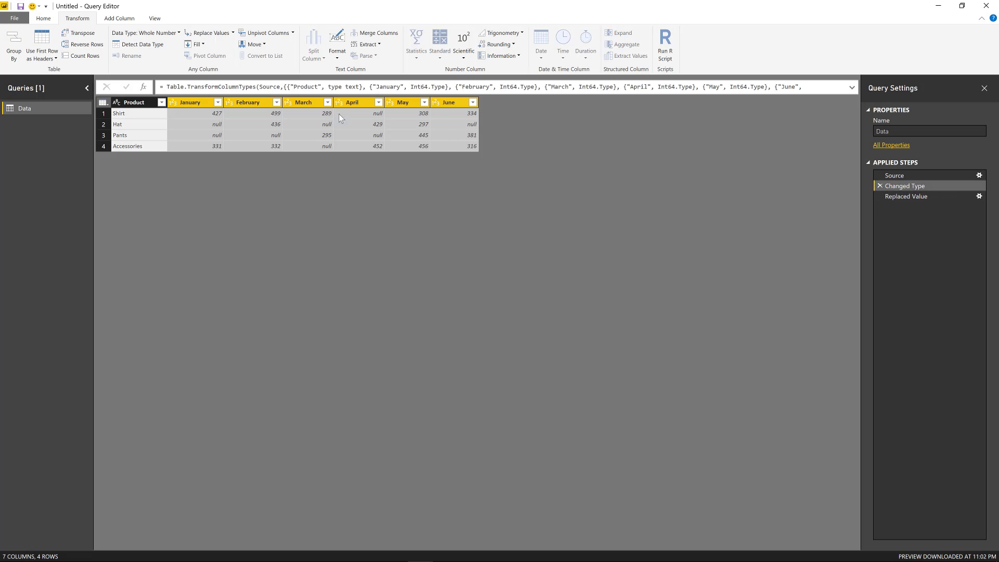
click(182, 102)
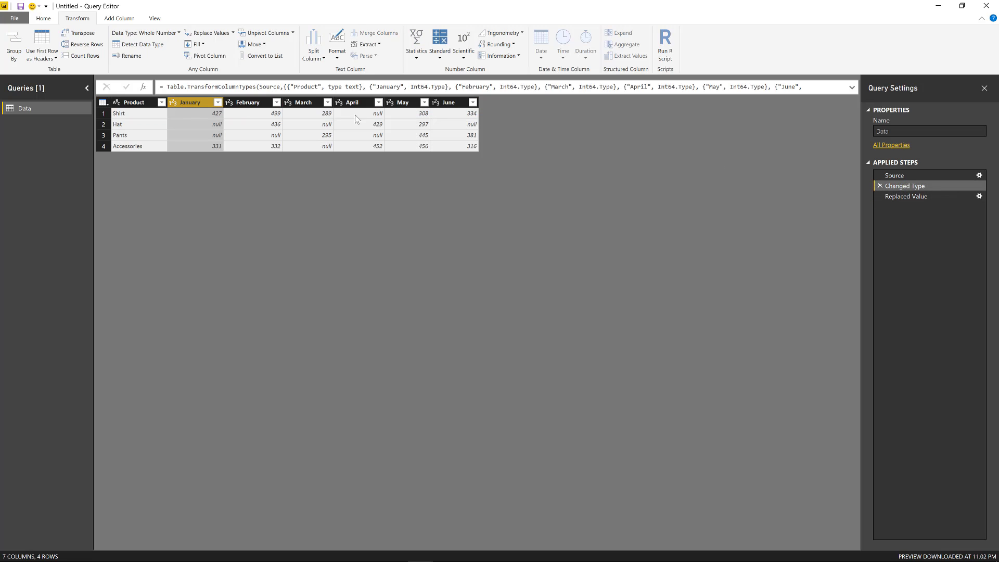
shift+click(446, 102)
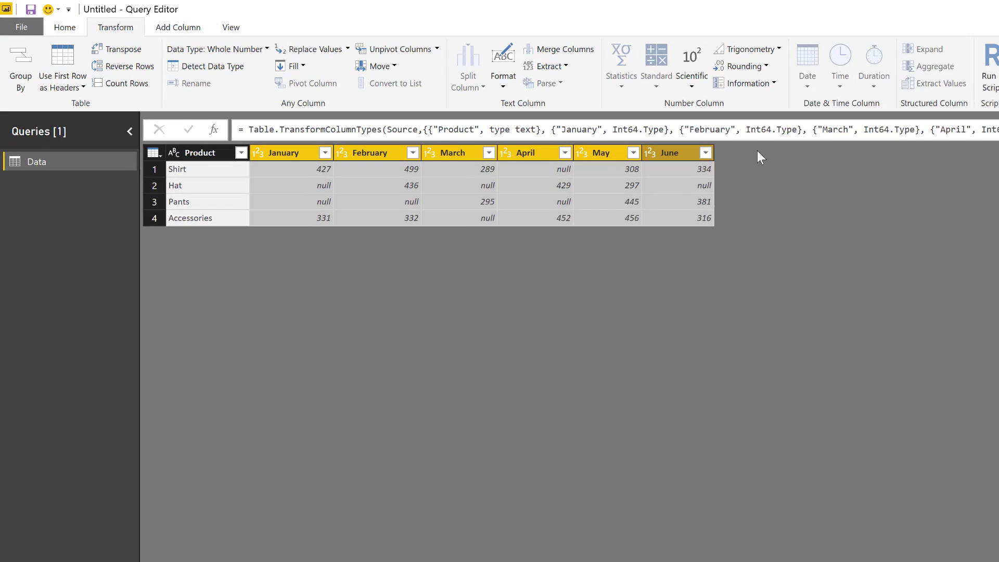
click(207, 33)
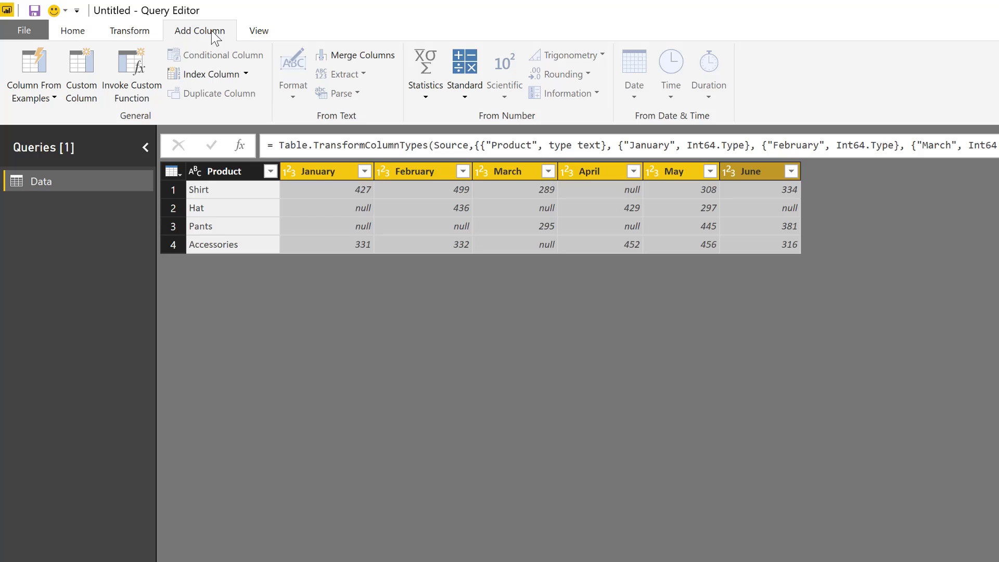
click(425, 96)
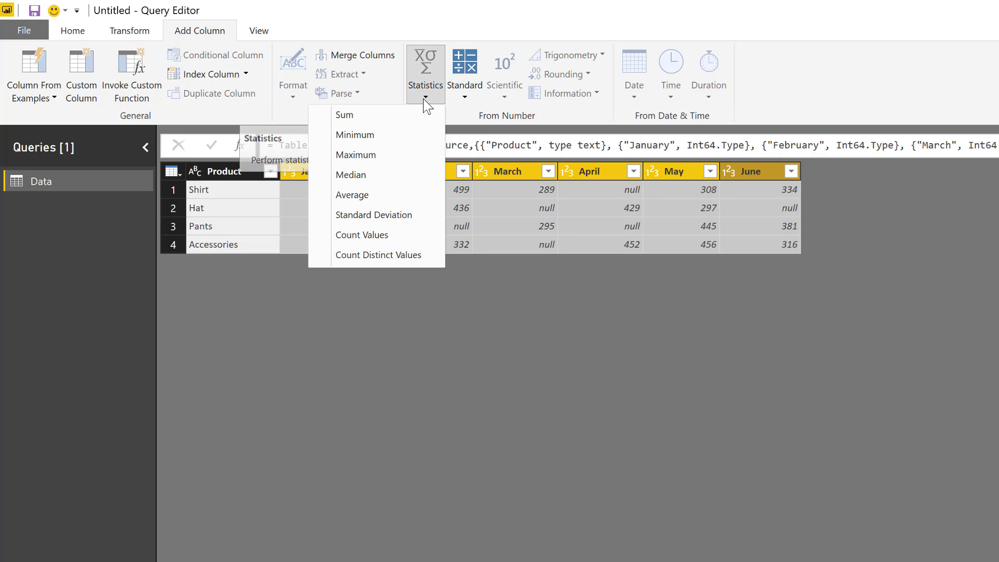
click(377, 188)
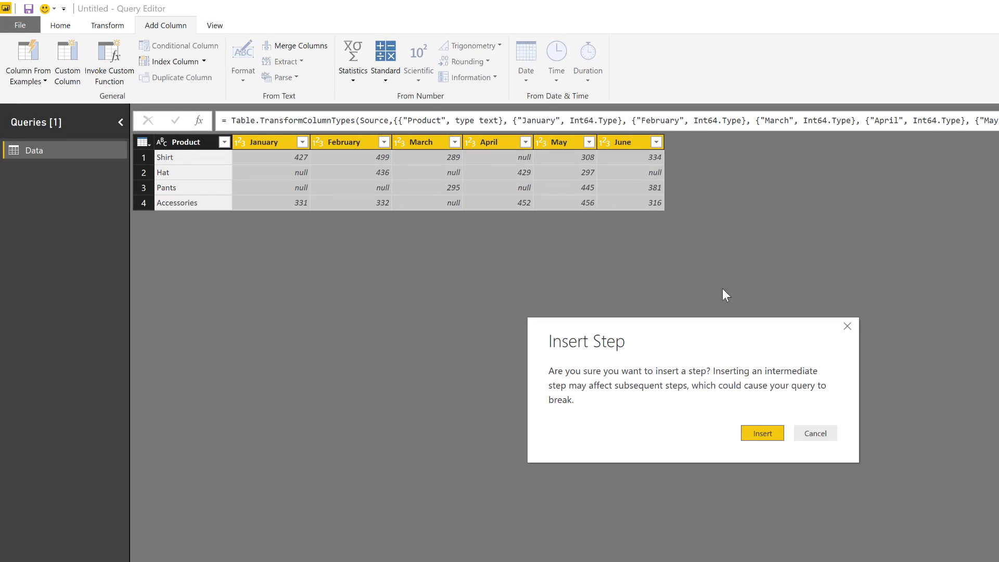
click(762, 434)
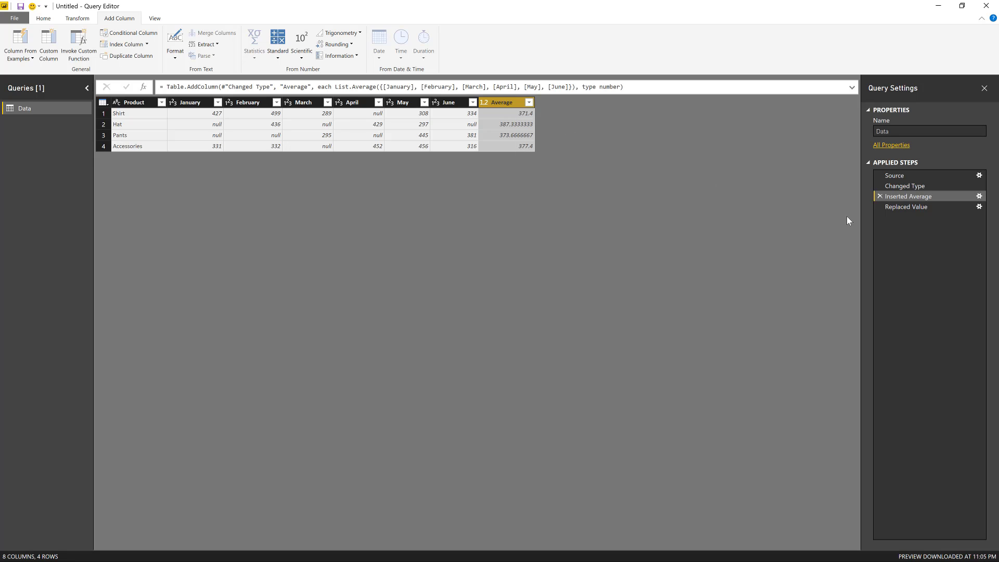
Change the Replaced Value formula's replacement from 1 to each [Average].
click(906, 207)
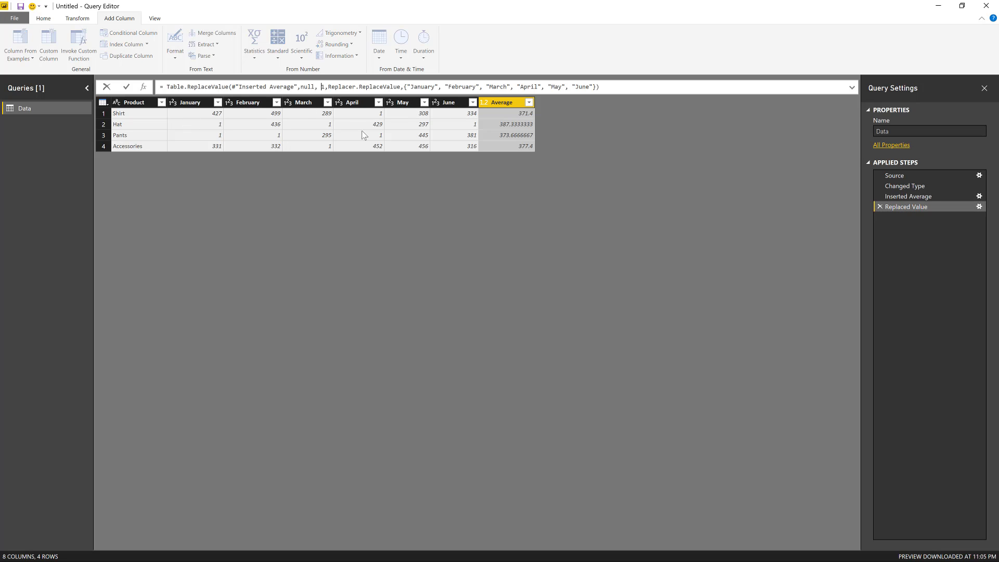
key(BackSpace)
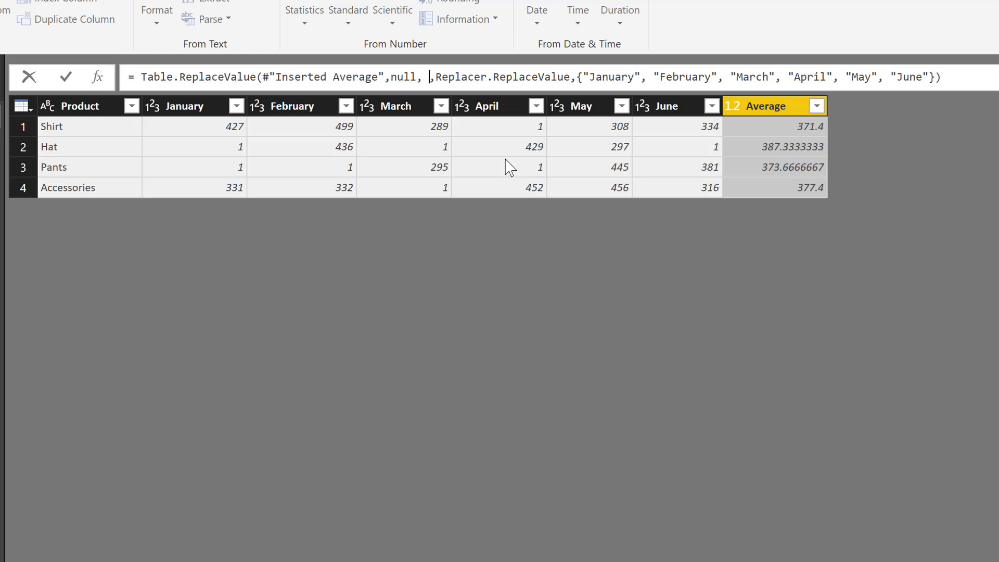
text(each [)
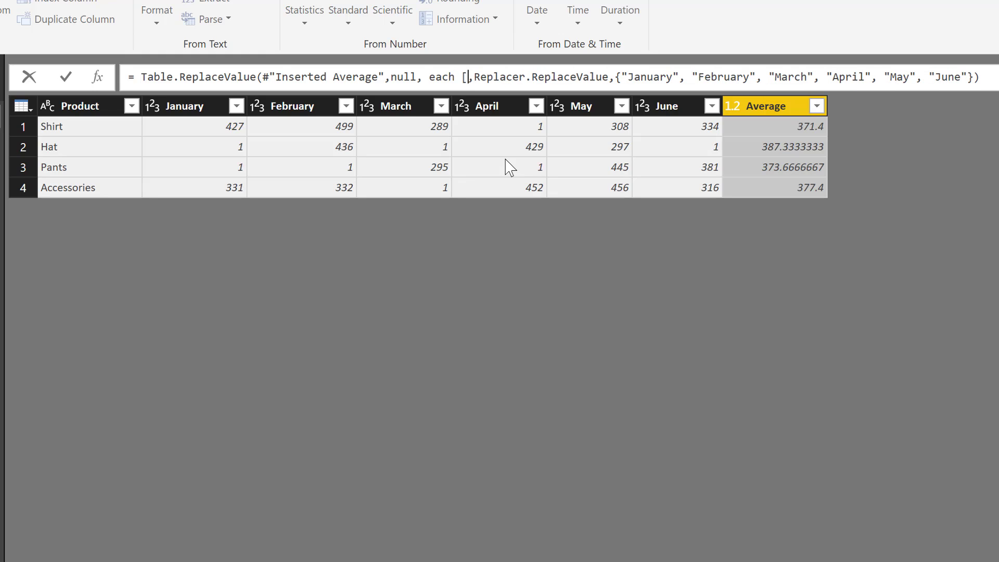
text(Average)
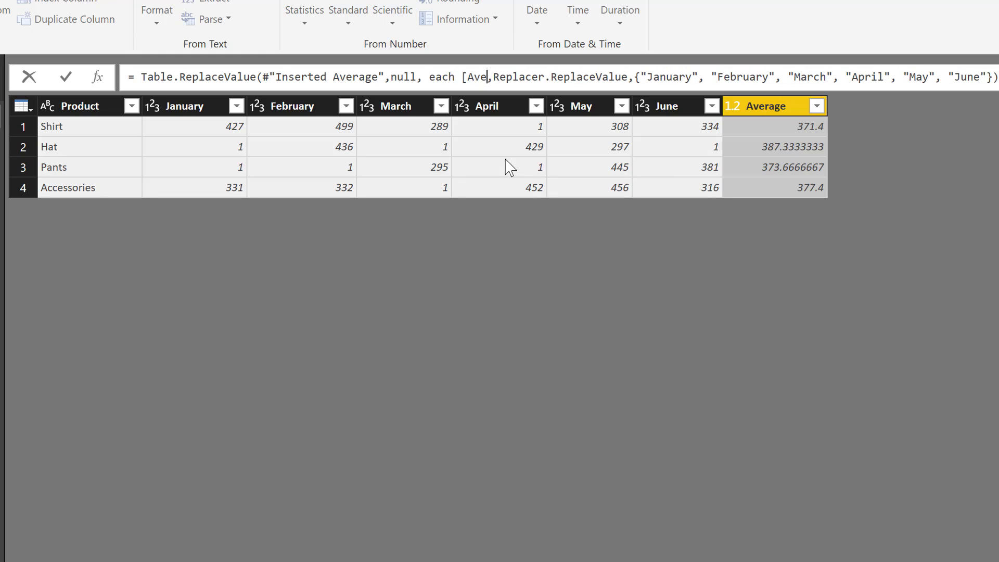
text(])
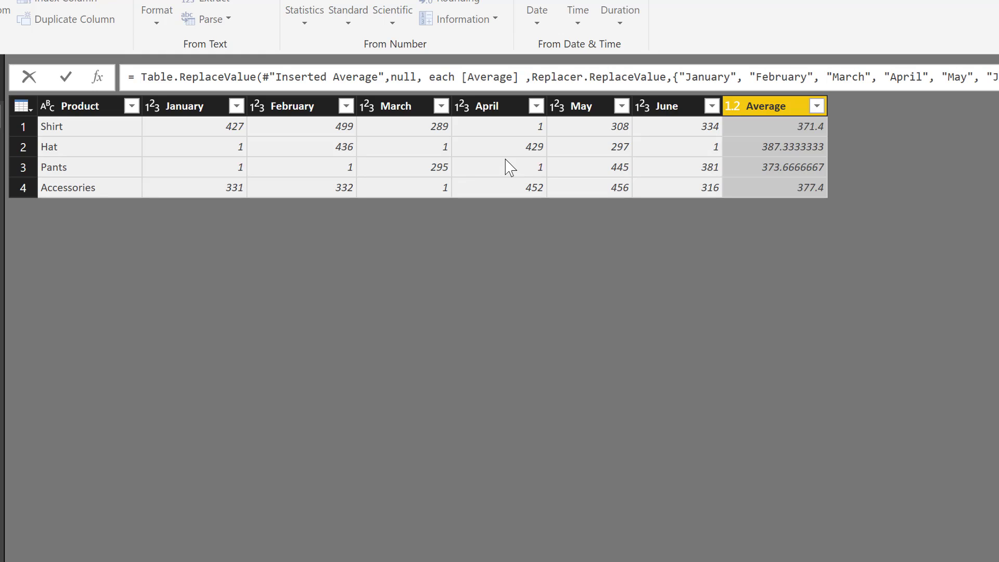
key(Return)
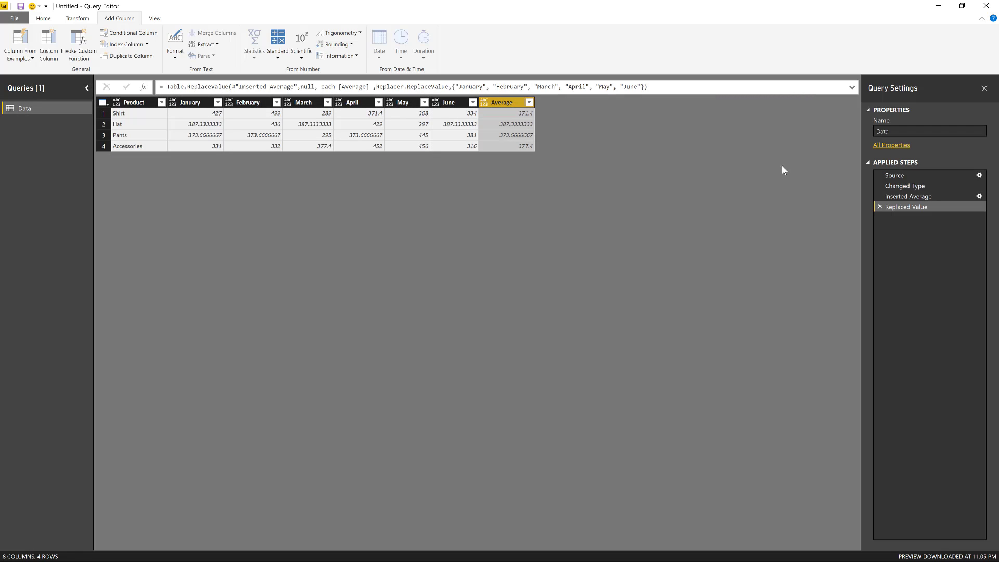
Compare Inserted Average and Replaced Value to confirm nulls became row averages like 387.3333333.
click(916, 197)
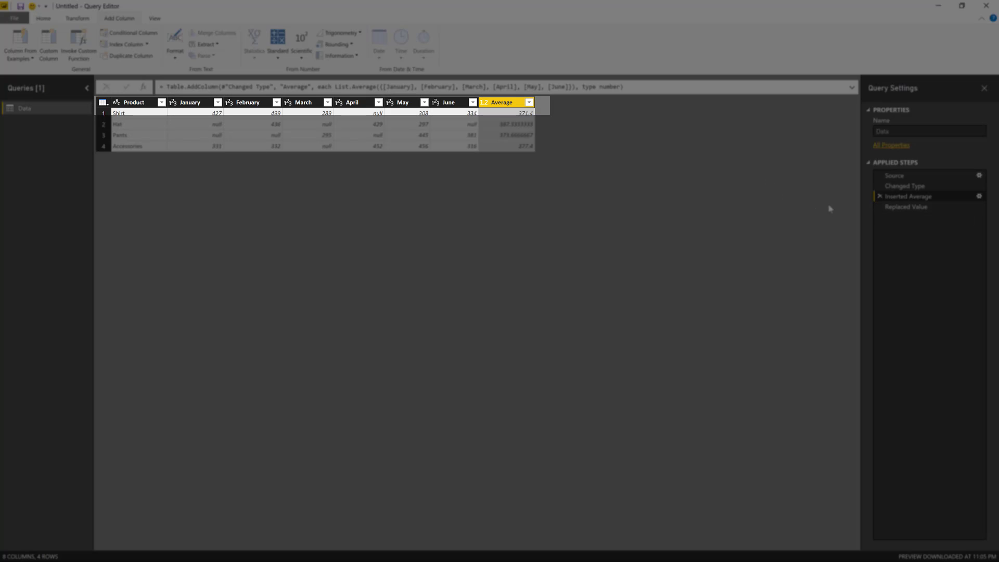
click(907, 207)
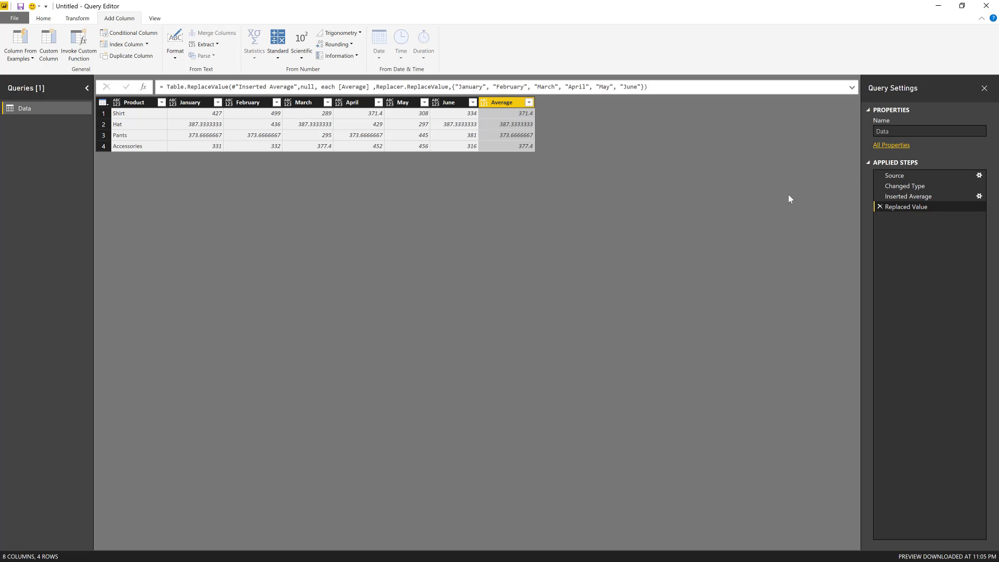
click(890, 196)
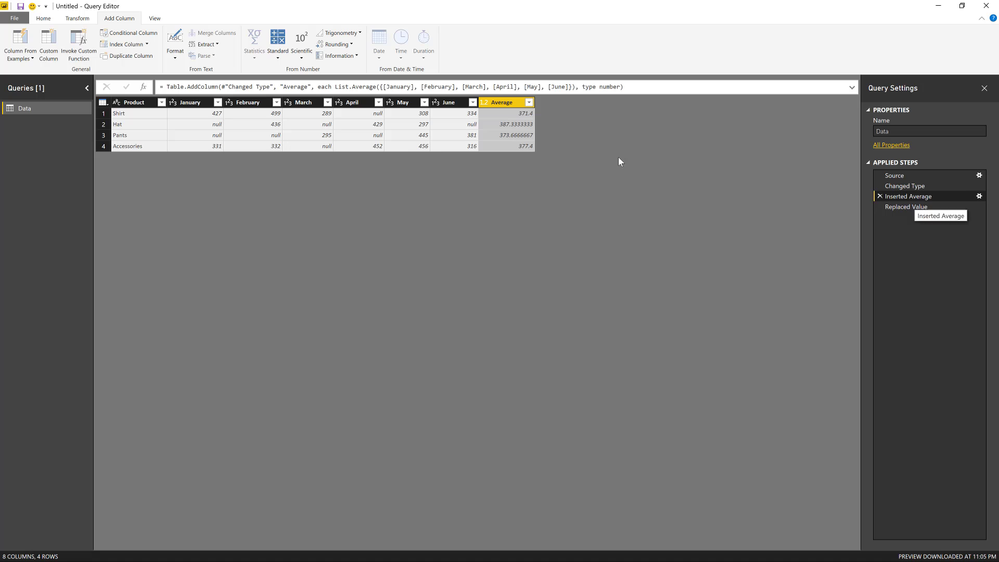
click(914, 208)
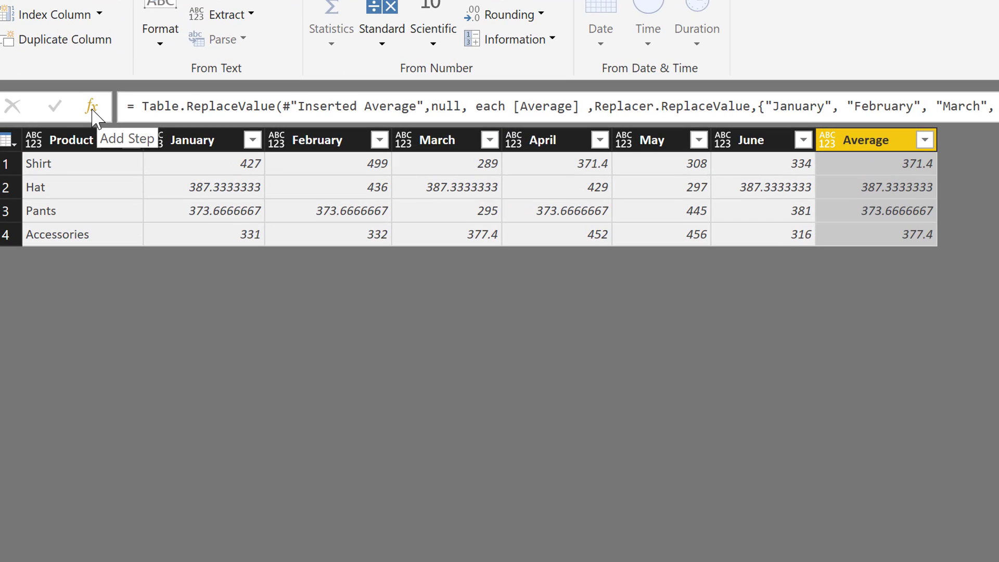
Add a custom step whose formula begins Value.ReplaceType( #"Replaced Value",.
click(92, 106)
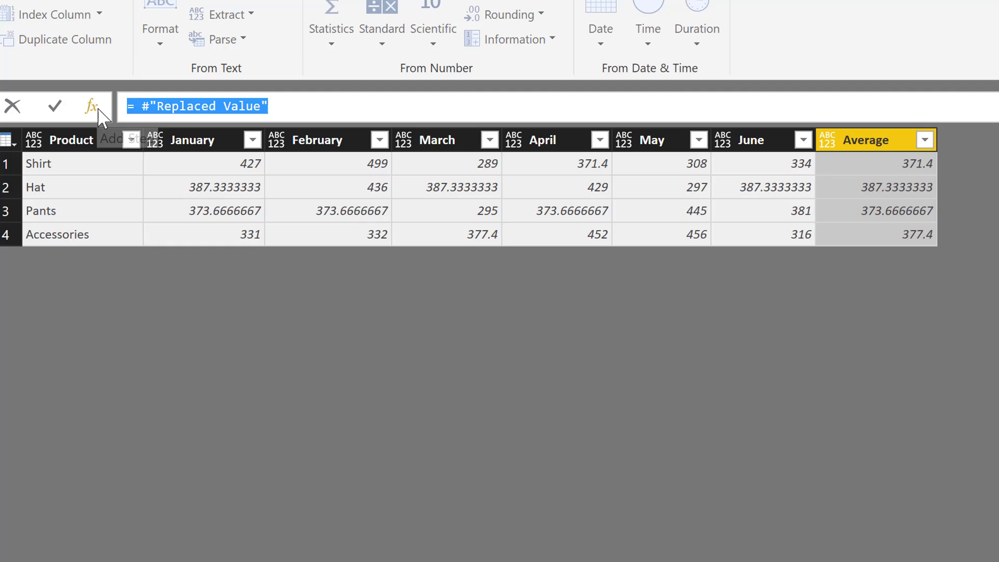
click(142, 107)
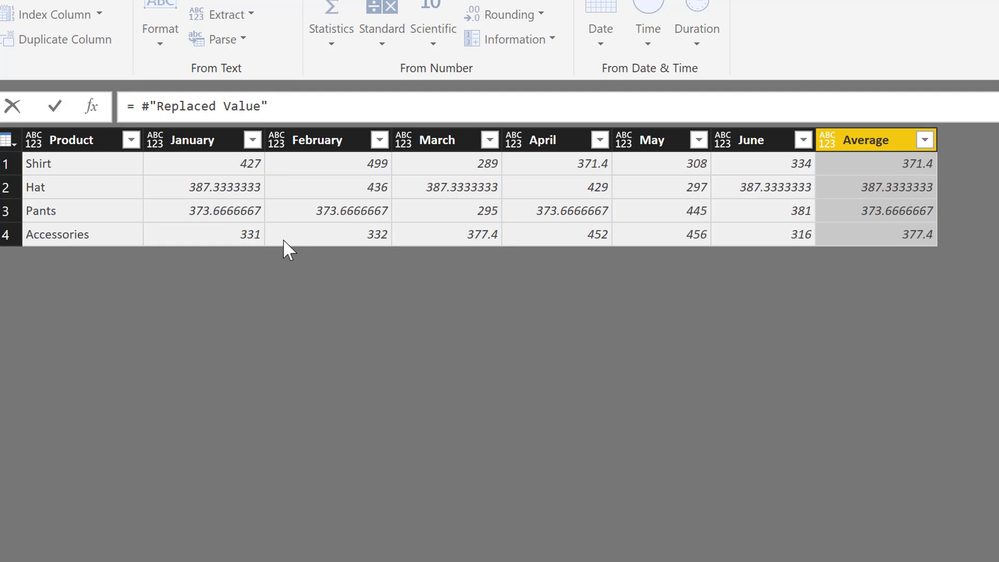
text(C)
key(BackSpace)
text(Value.Replace)
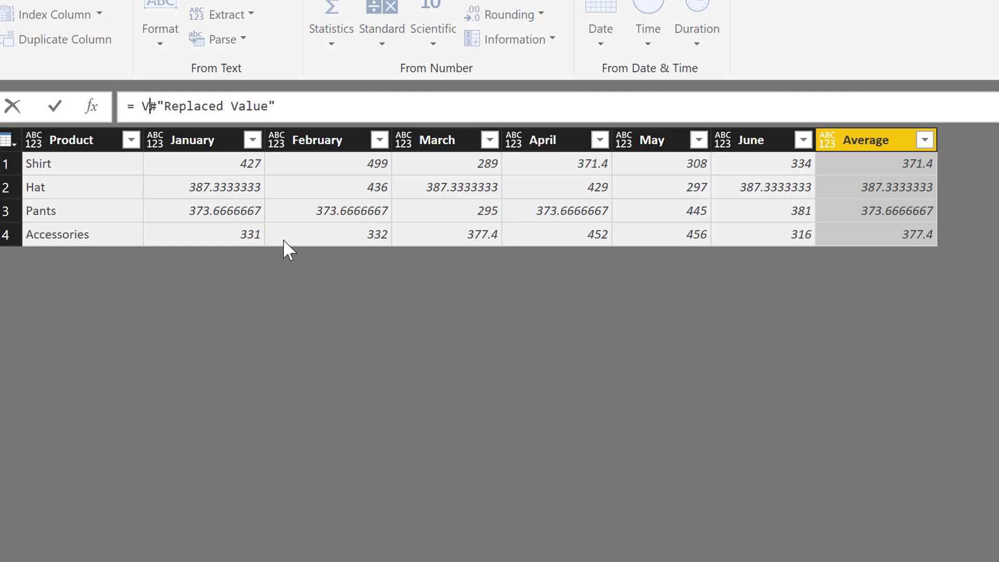
text(Type()
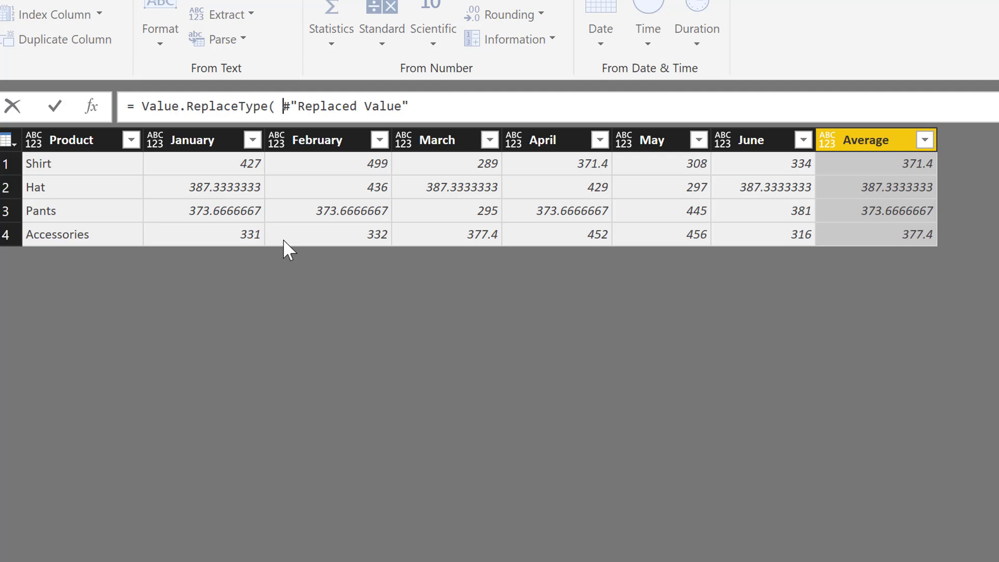
key(ctrl+shift+Right)
key(ctrl+shift+Right)
key(ctrl+shift+Right)
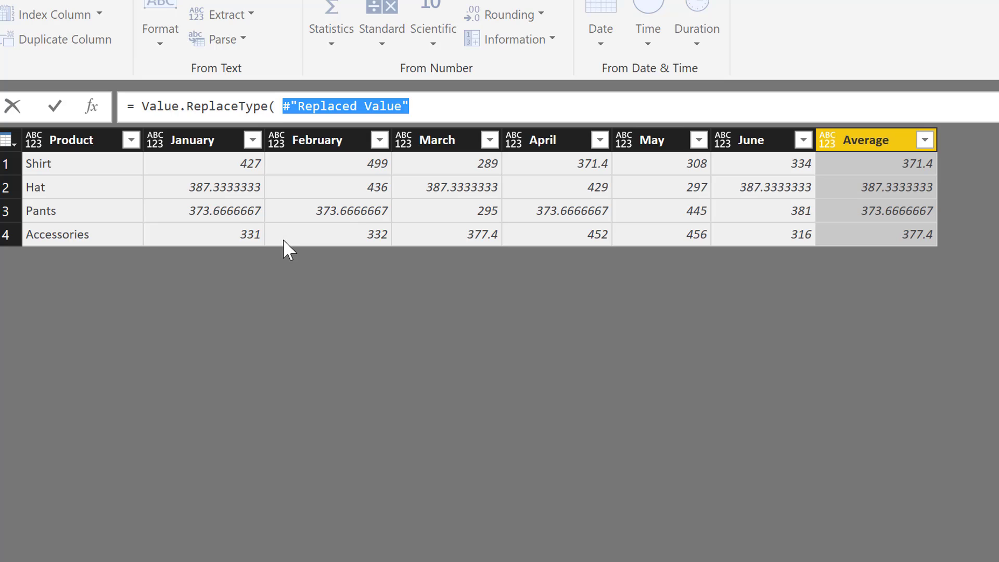
key(End)
text(,)
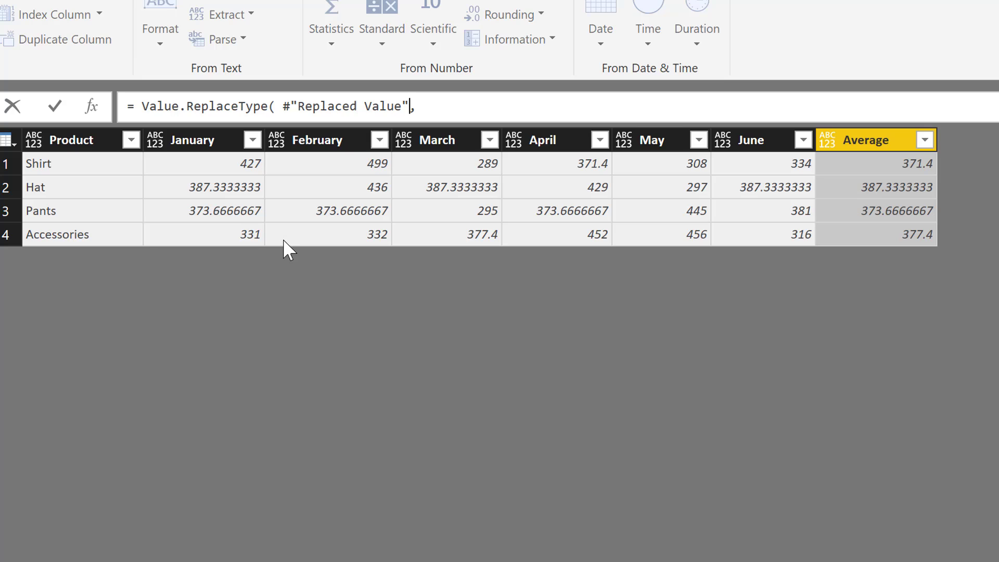
Complete the formula with Value.Type(#"Inserted Average") ) and commit it as Custom1.
key(ctrl+shift+Left)
key(ctrl+shift+Left)
key(ctrl+shift+Left)
key(ctrl+shift+Left)
key(ctrl+c)
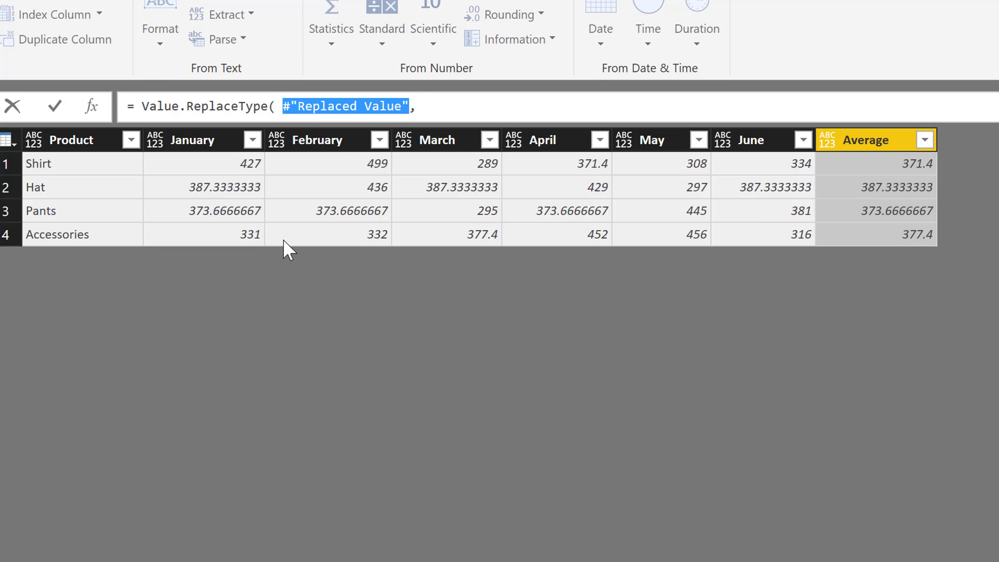
key(End)
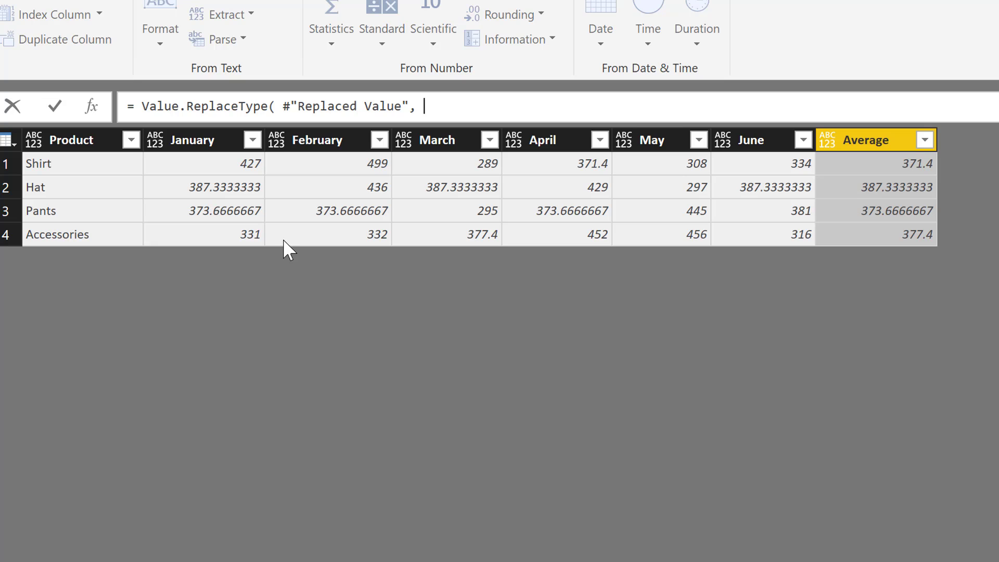
text(Value.Type()
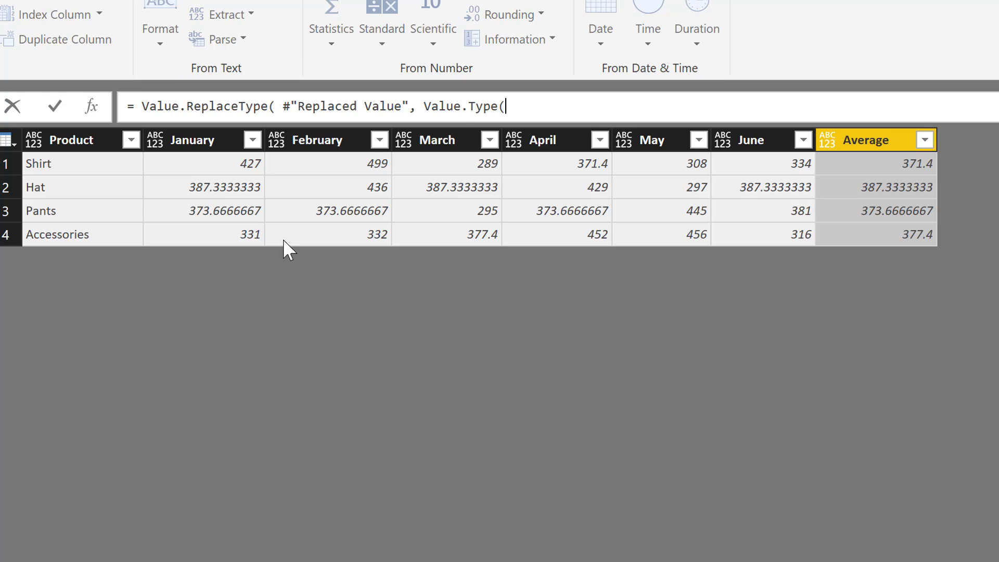
key(ctrl+v)
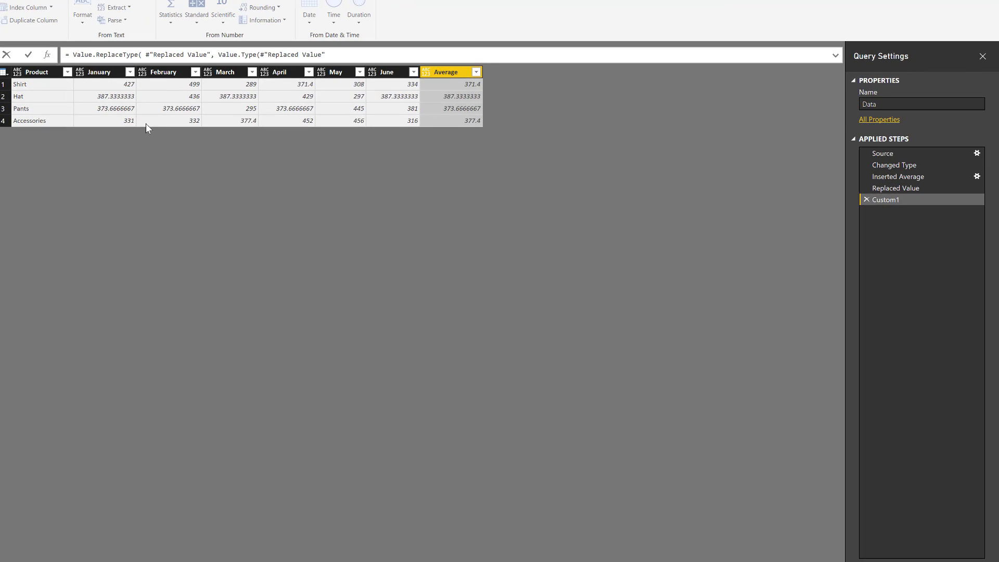
key(ctrl+shift+Left)
key(ctrl+shift+Left)
key(ctrl+shift+Left)
key(ctrl+shift+Right)
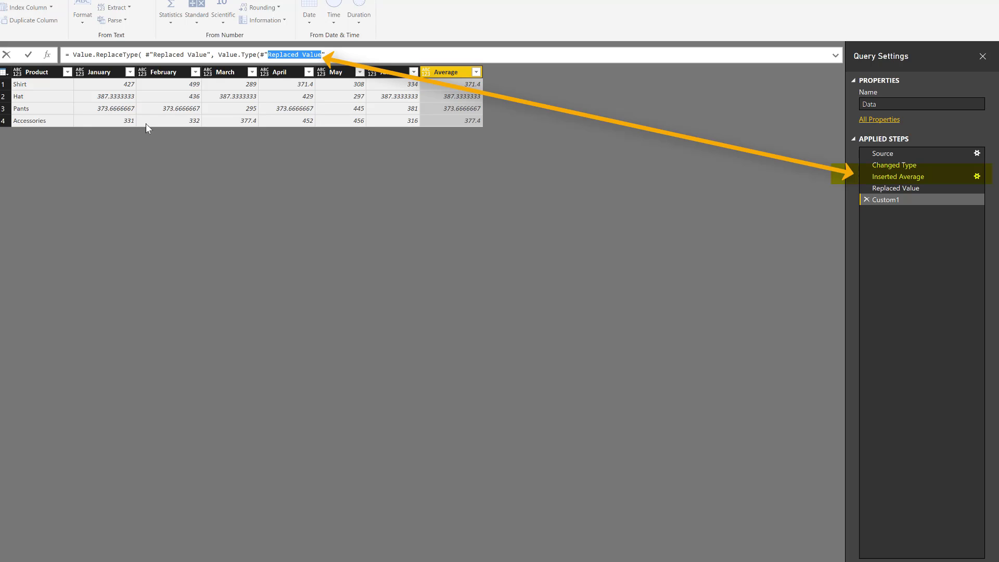
text(Inserted Average") ))
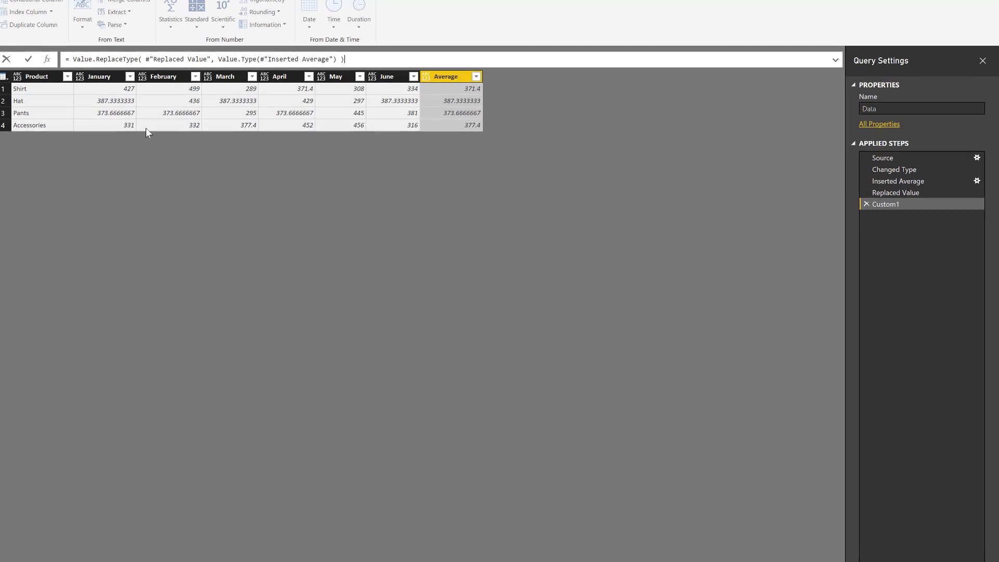
key(Return)
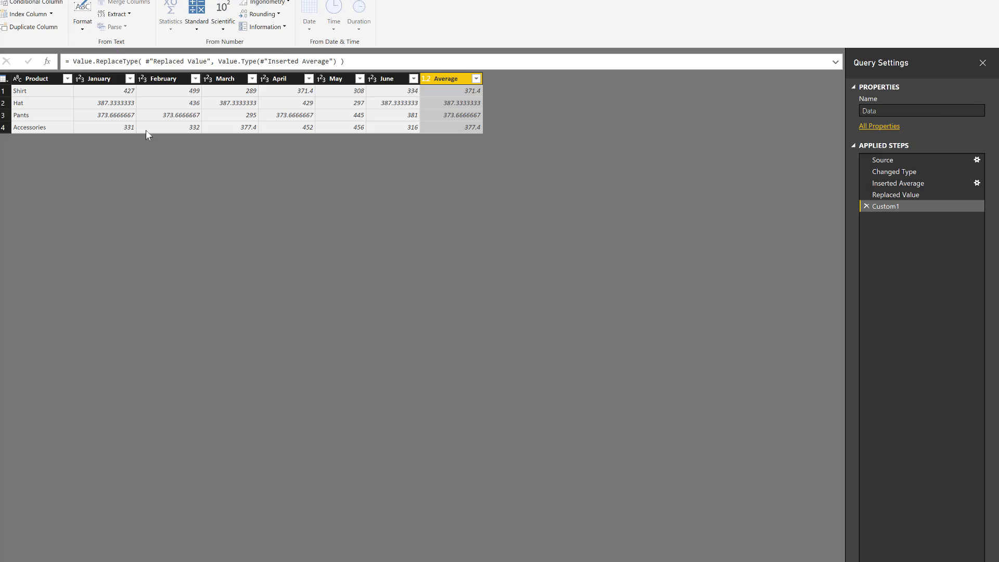
Check Custom1's January column type against Inserted Average, then view the original Changed Type step.
click(907, 182)
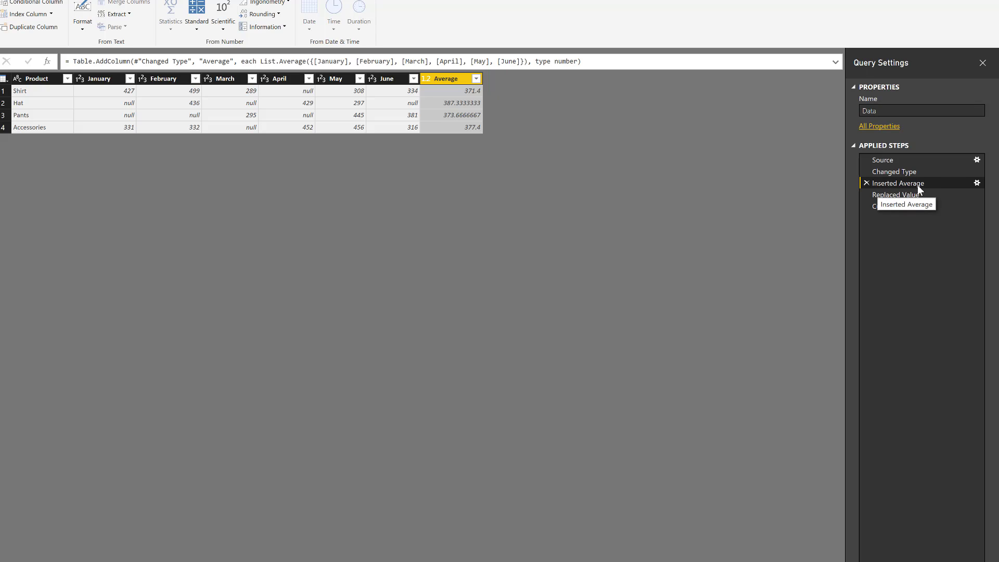
click(901, 205)
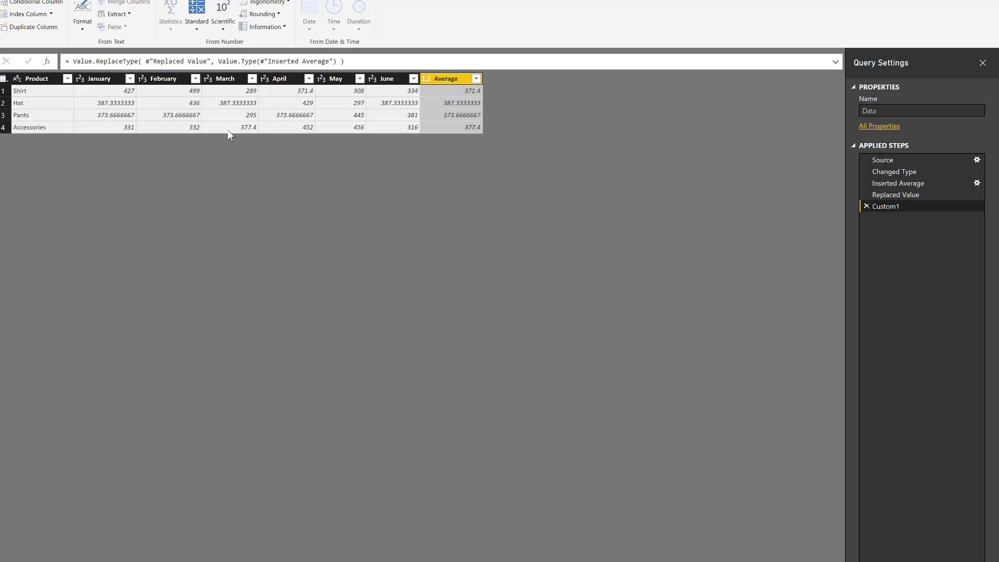
click(130, 91)
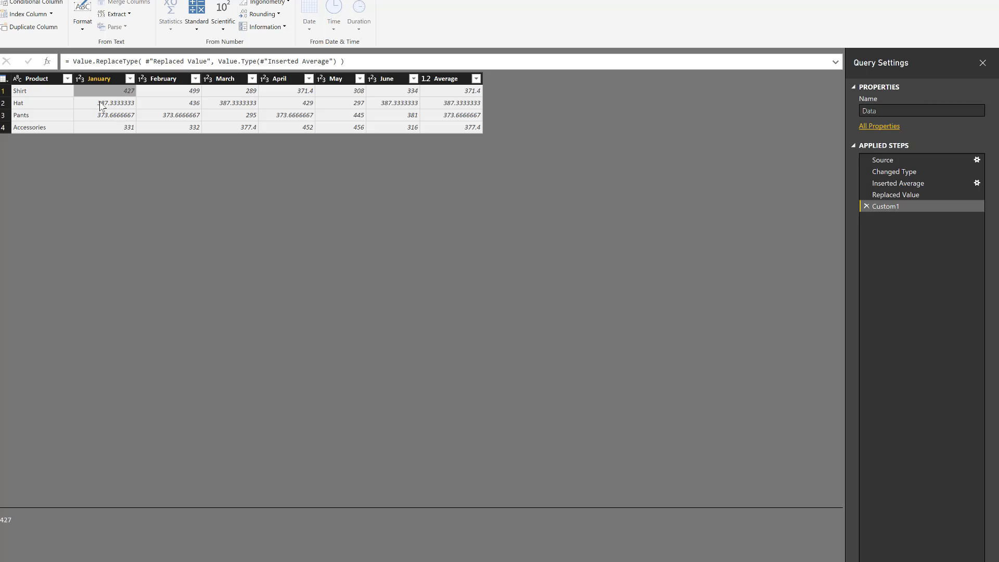
click(101, 78)
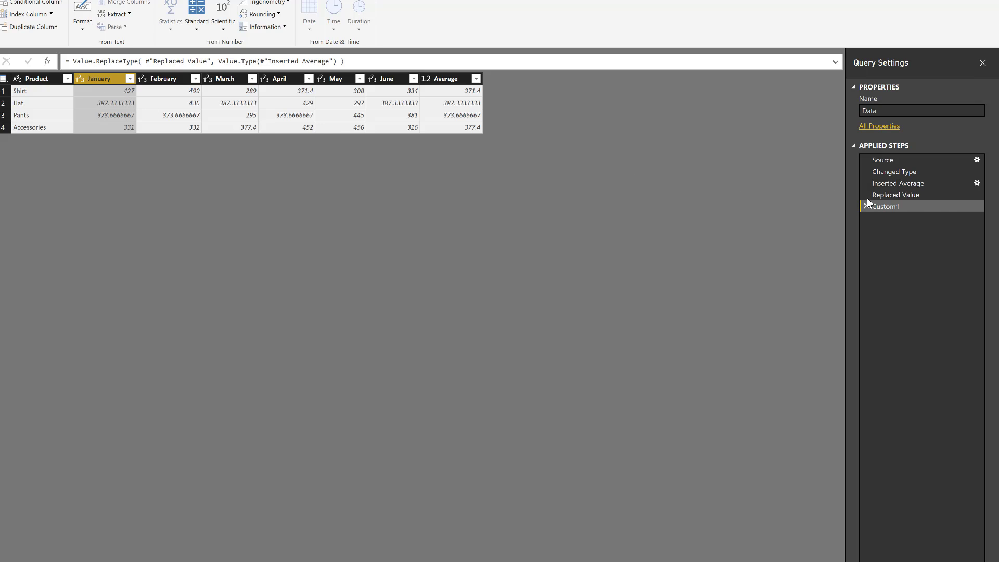
click(894, 172)
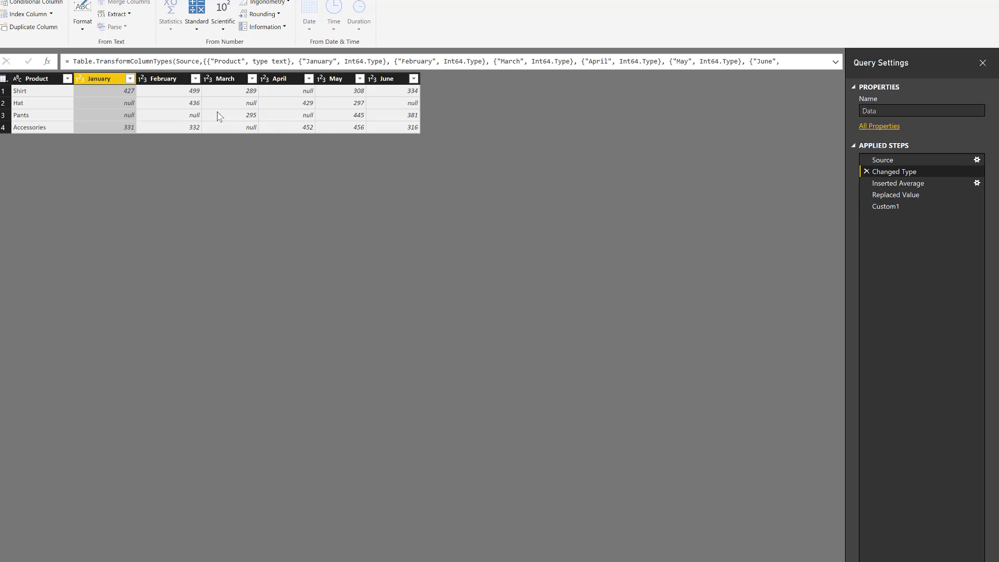
Insert a Changed Type1 step after Replaced Value converting January to Text, then view Custom1.
click(911, 195)
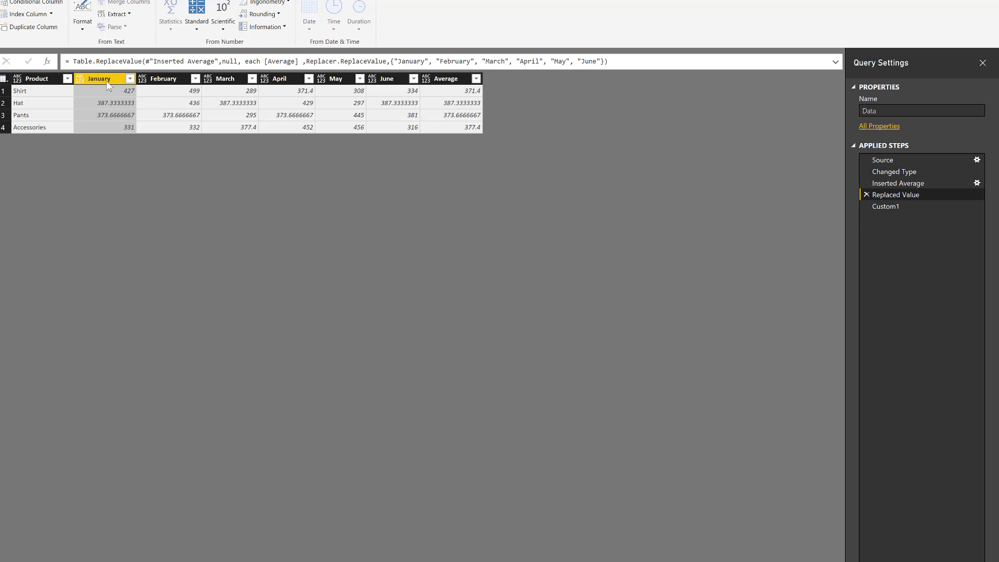
click(82, 79)
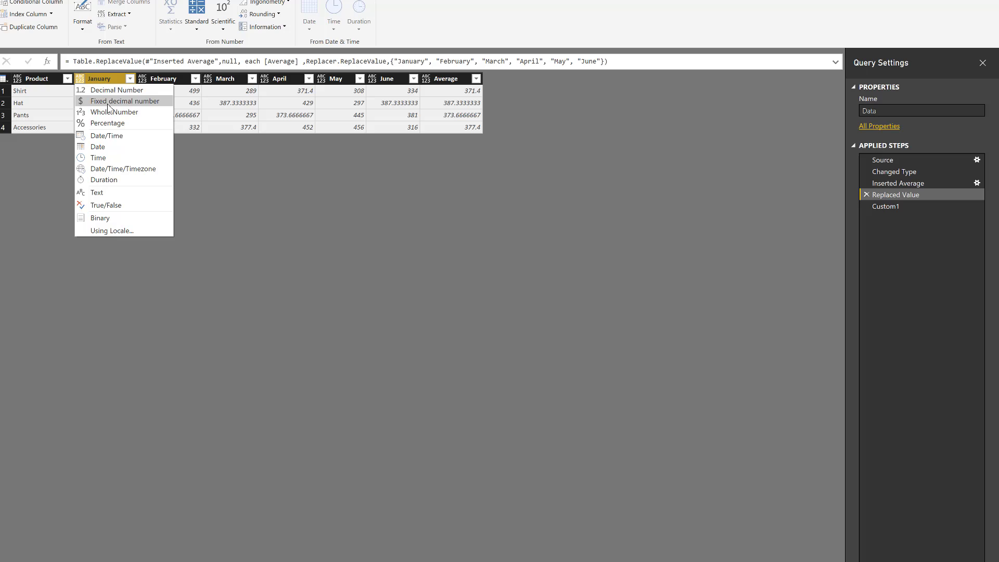
click(108, 193)
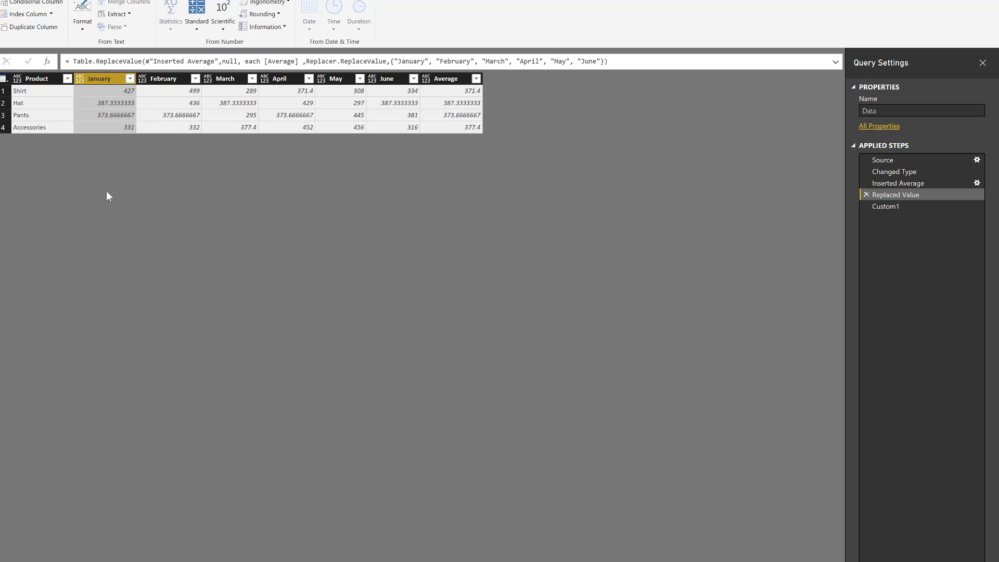
click(497, 314)
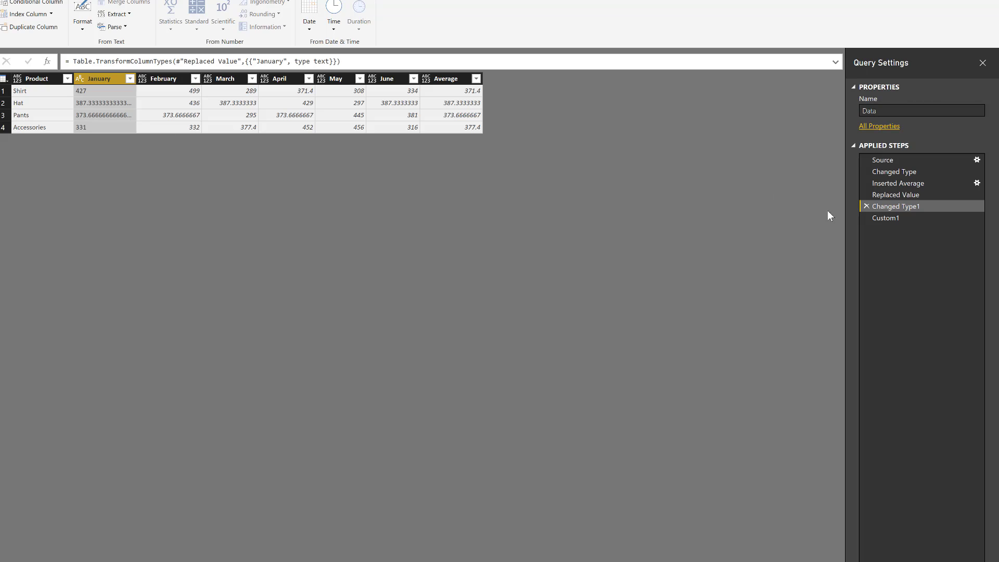
click(898, 219)
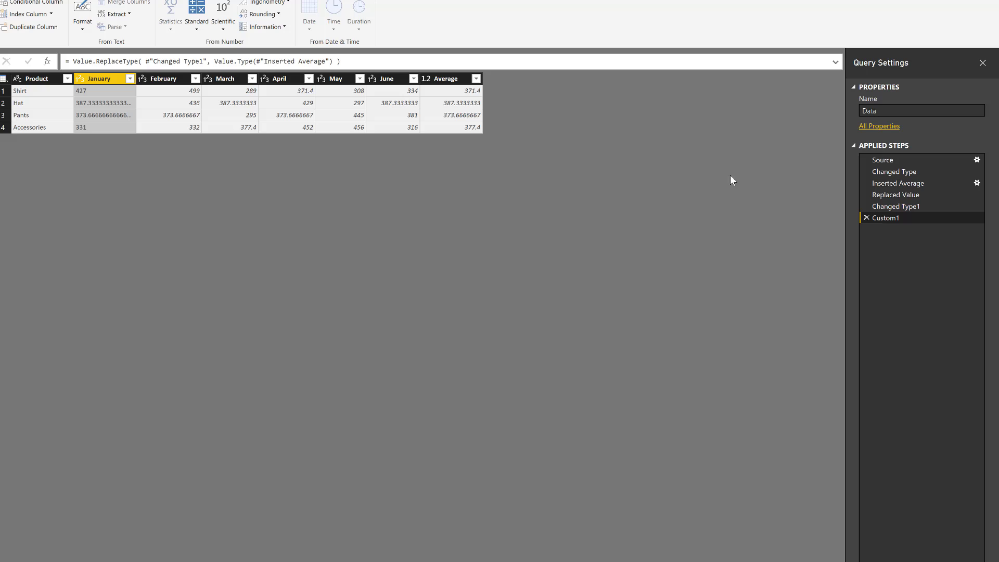
Delete the Changed Type1 step from Applied Steps.
click(881, 207)
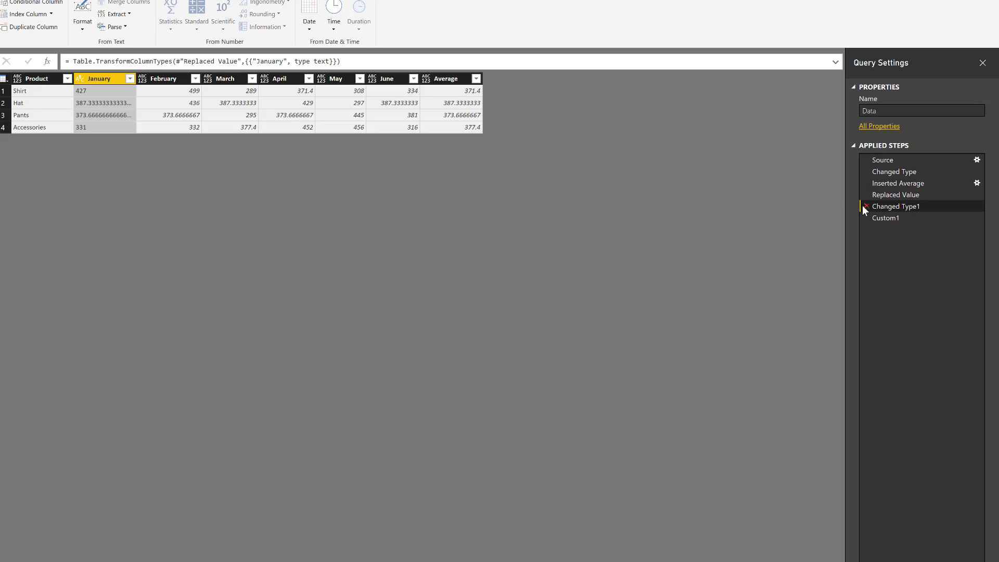
click(866, 206)
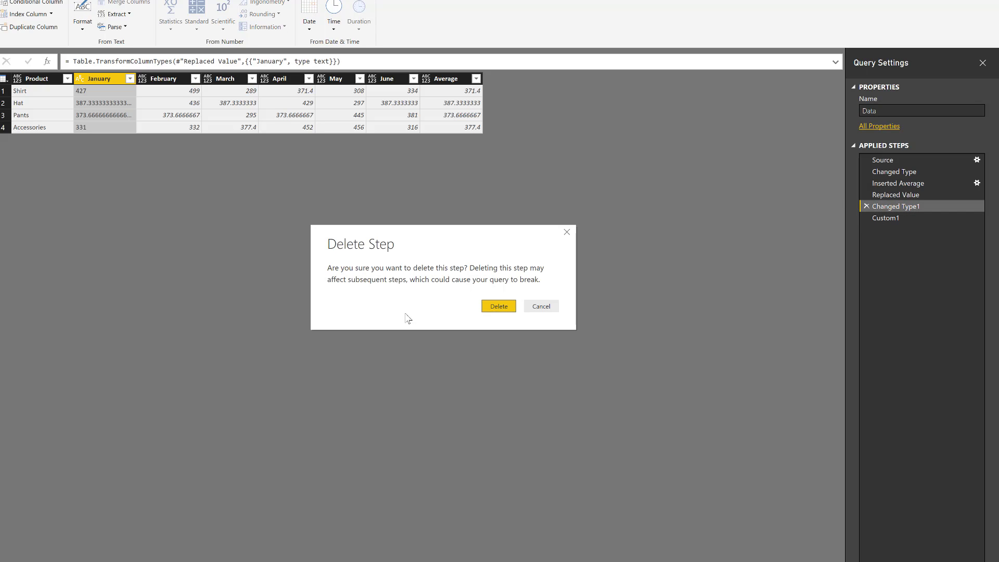
click(497, 305)
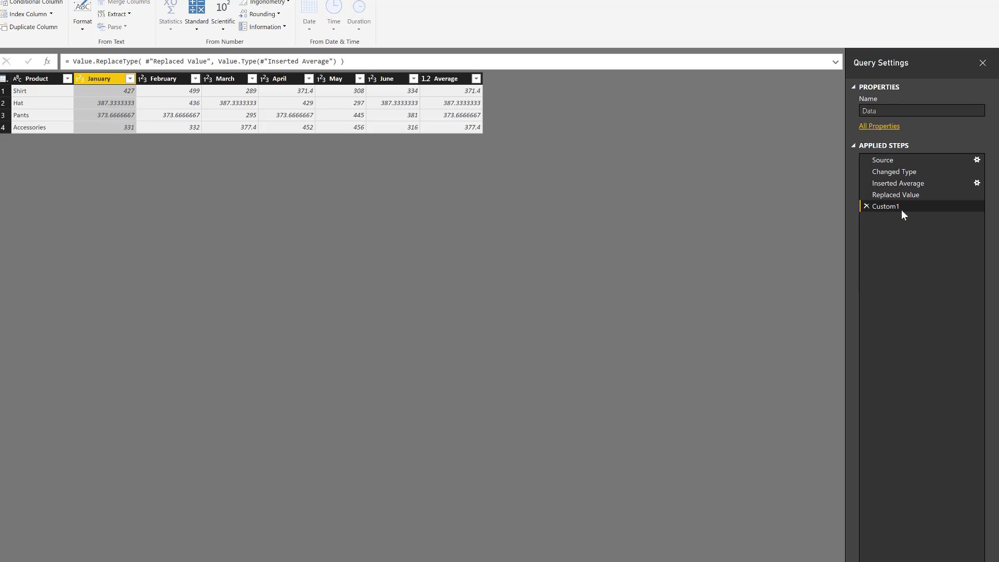